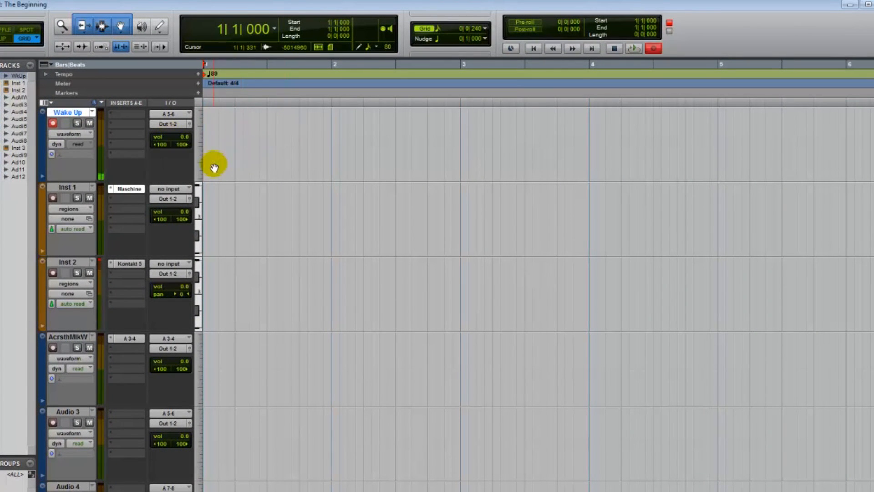
Record the sample onto the Wake Up track and trim the clip's start to 3|2|240 on the grid.
key("space")
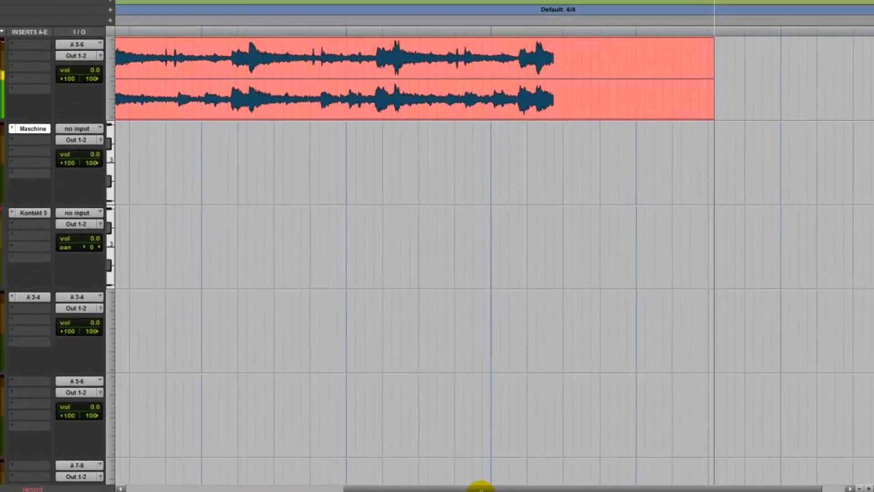
key("space")
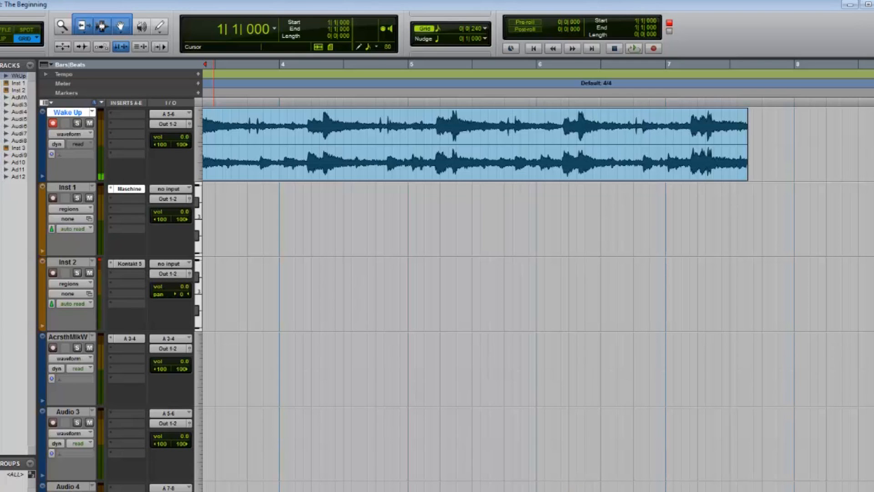
scroll(538, 295, "left", 5)
left_click_drag(211, 156, 501, 155)
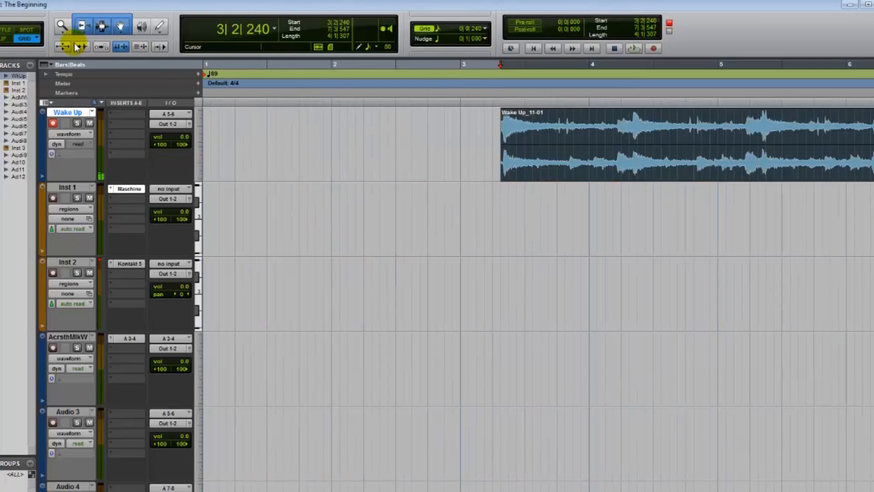
Fine-trim the Wake Up clip's start to the sample's first transient in Slip mode and move the clip to 1|1|000.
left_click(2, 39)
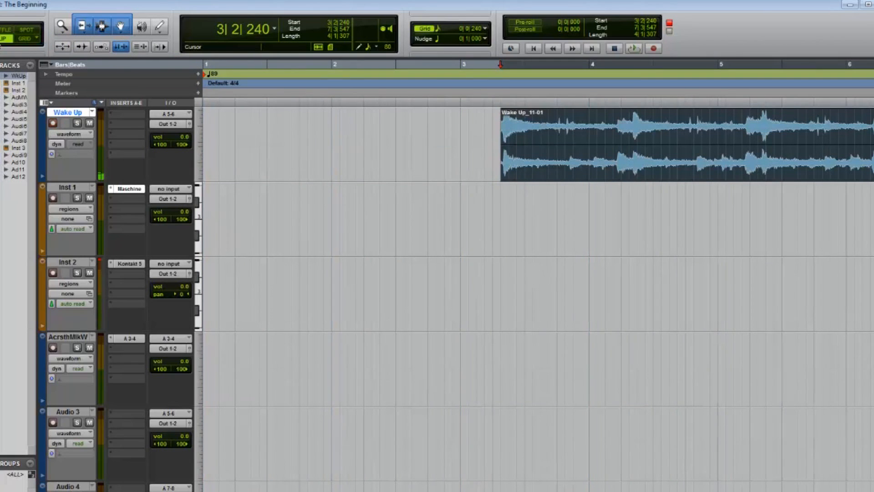
left_click(503, 139)
left_click_drag(504, 139, 243, 161)
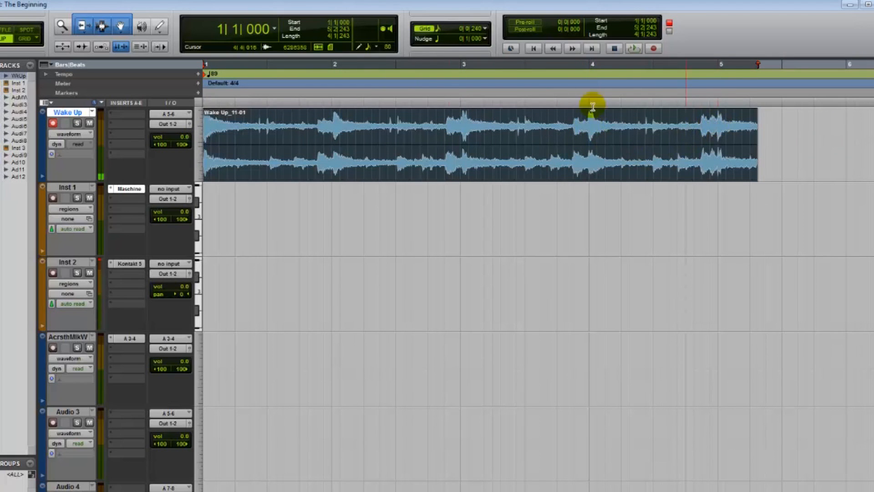
Trim the Wake Up clip's end to 5|1|000 in Grid mode for a four-bar loop.
left_click(24, 38)
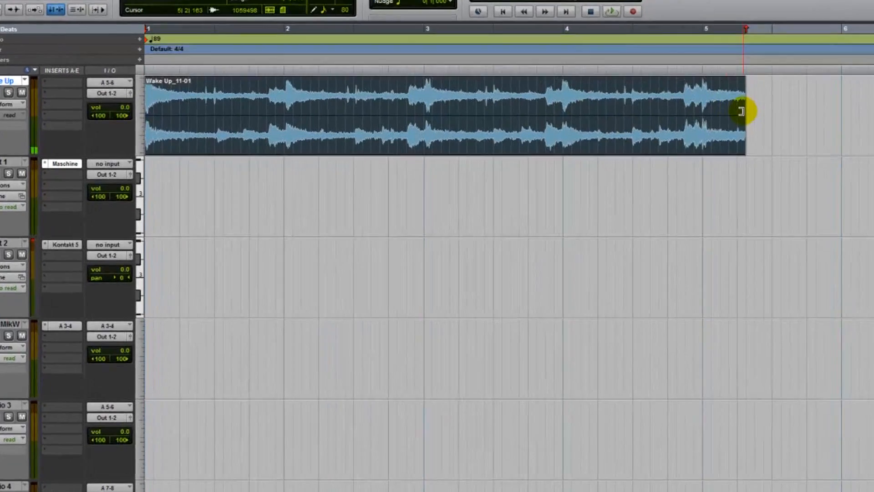
left_click_drag(758, 146, 720, 146)
left_click(324, 71)
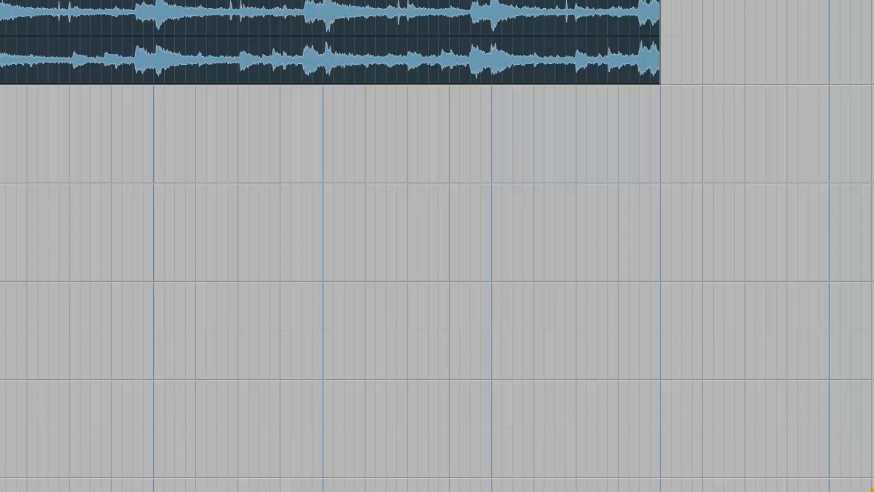
Examine the Wake Up clip's waveform from a close view of its start out to all four bars.
left_click(873, 491)
left_click(873, 491)
left_click(873, 491)
left_click(774, 491)
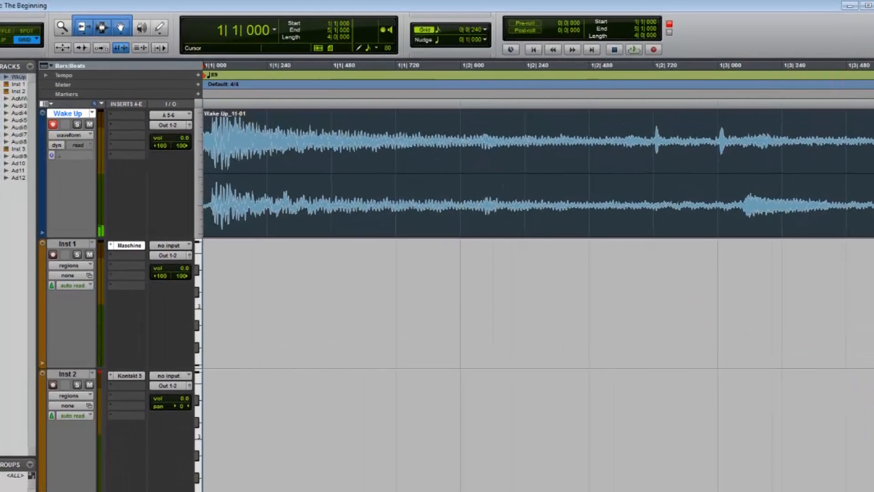
key("ctrl+[")
key("ctrl+[")
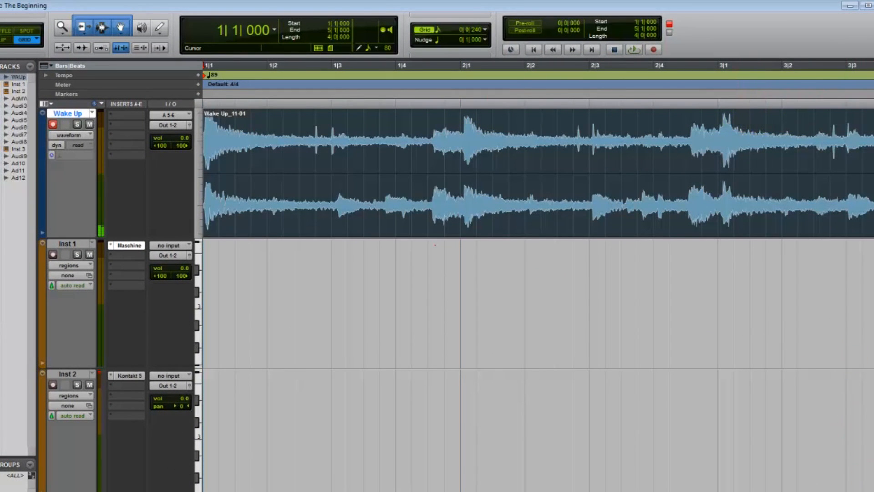
key("ctrl+[")
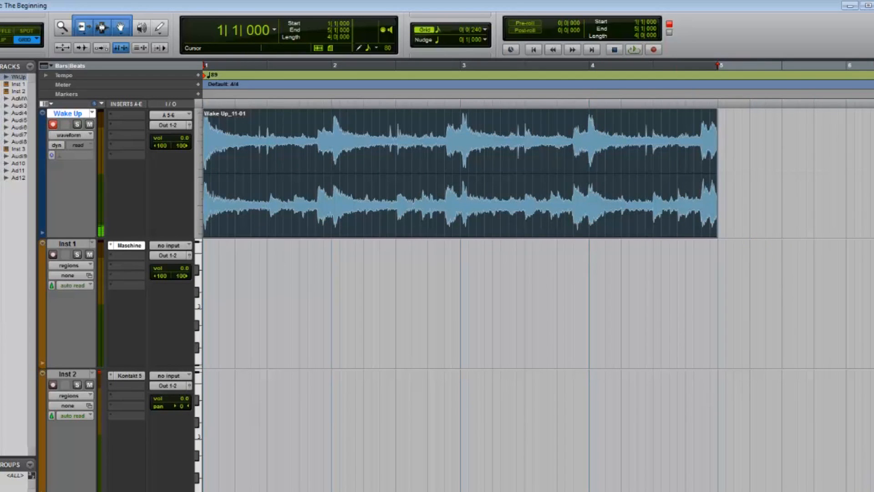
key("ctrl+alt+[")
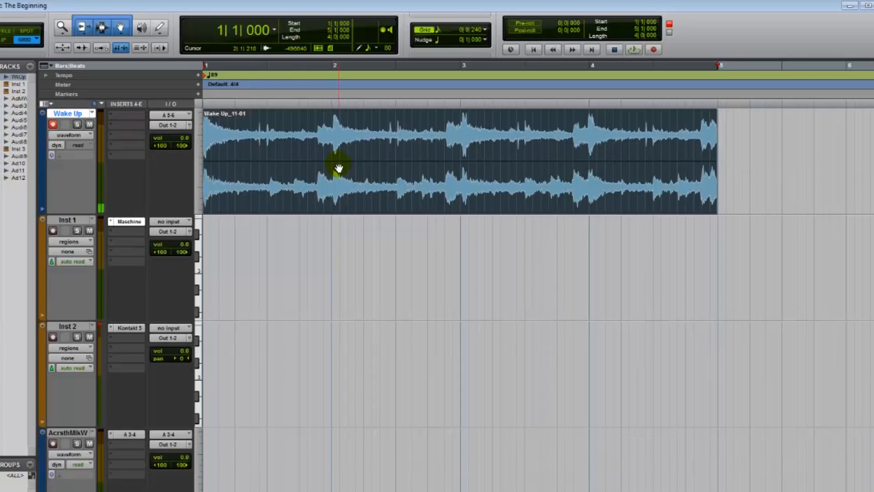
Insert the multichannel EQ 3 7-Band plug-in on the Wake Up track and place its window below the clip.
left_click(114, 117)
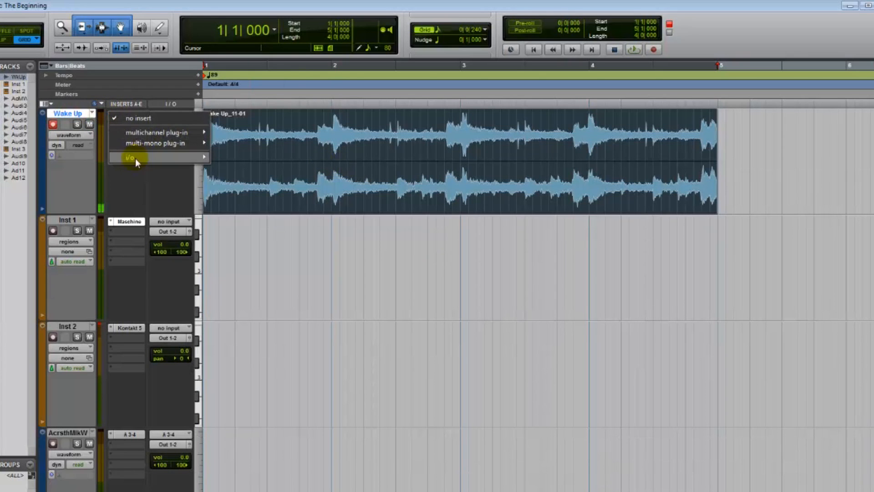
mouse_move(162, 162)
mouse_move(150, 133)
mouse_move(258, 133)
left_click(342, 163)
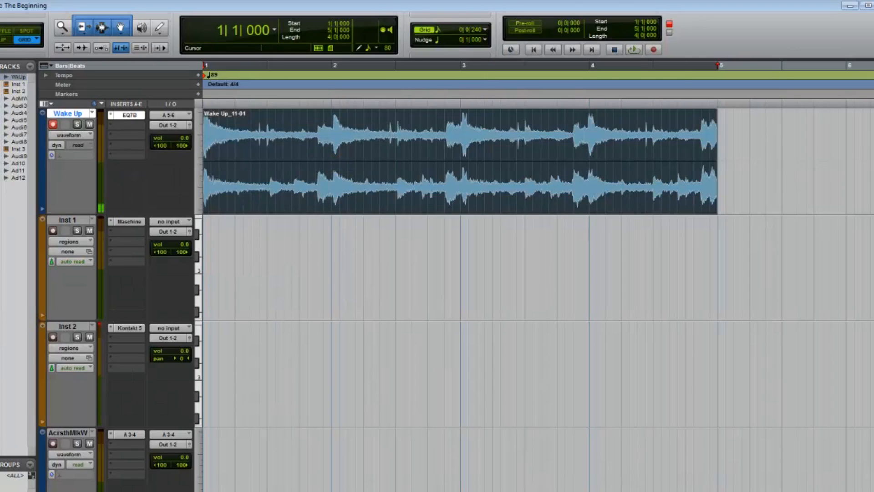
left_click_drag(872, 201, 607, 235)
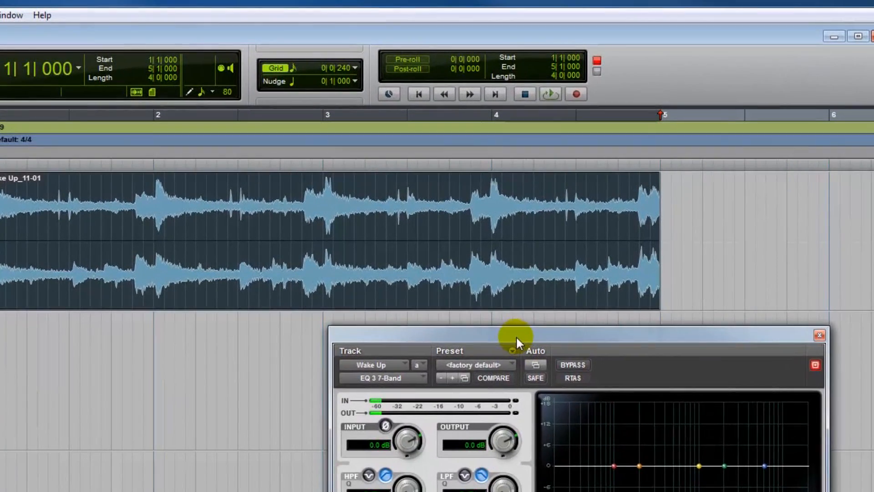
left_click_drag(517, 340, 556, 327)
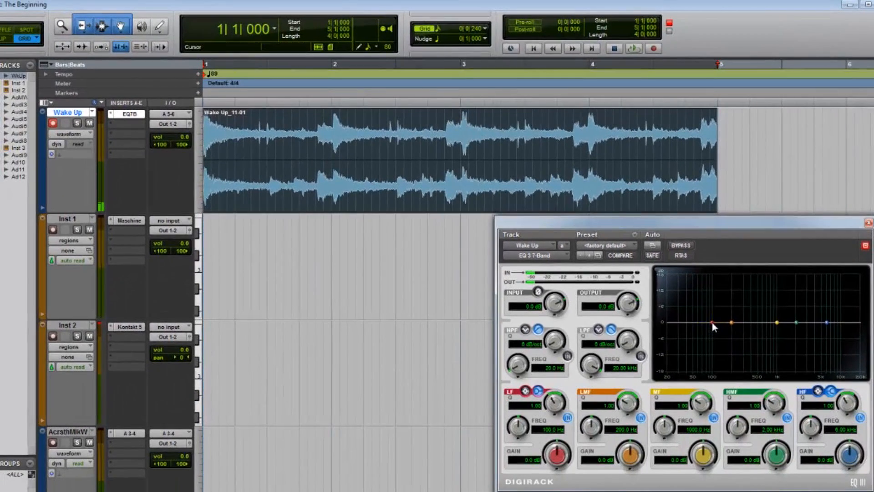
Cut LF about 11 dB at 105 Hz and LMF about 9 dB at 207 Hz, and boost HF about 2.5 dB at 5 kHz.
left_click_drag(712, 322, 713, 354)
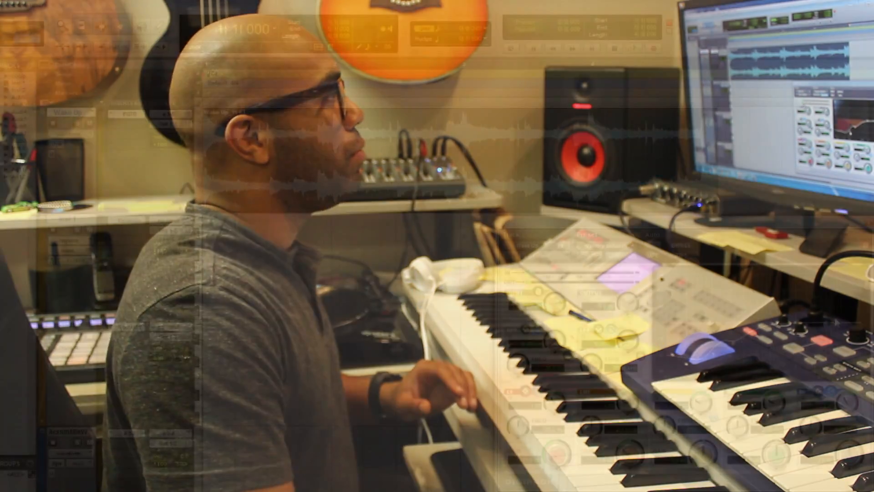
left_click_drag(826, 322, 822, 315)
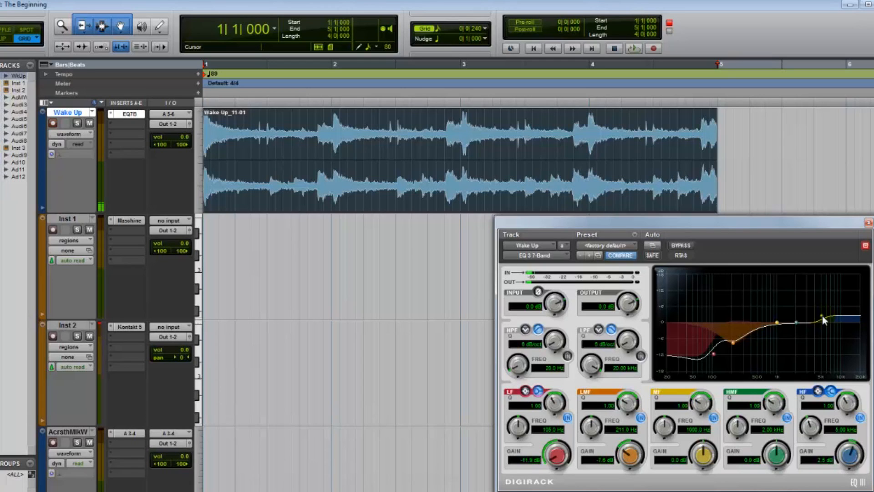
left_click_drag(734, 344, 733, 346)
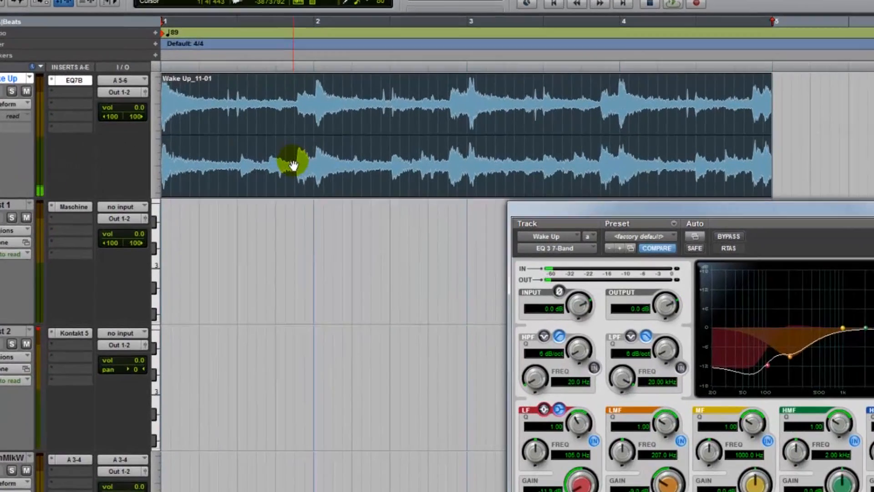
Play the Wake Up clip with the EQ active and bypassed to compare the sound, leaving the EQ active.
key("space")
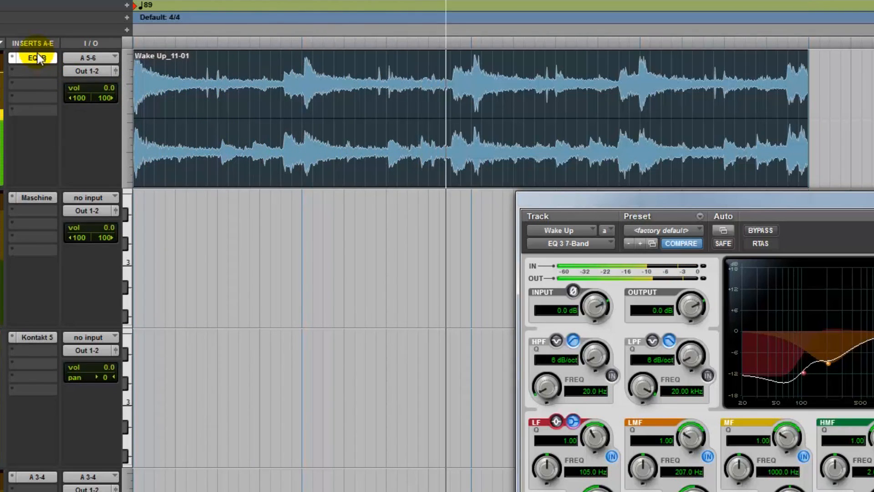
key("space")
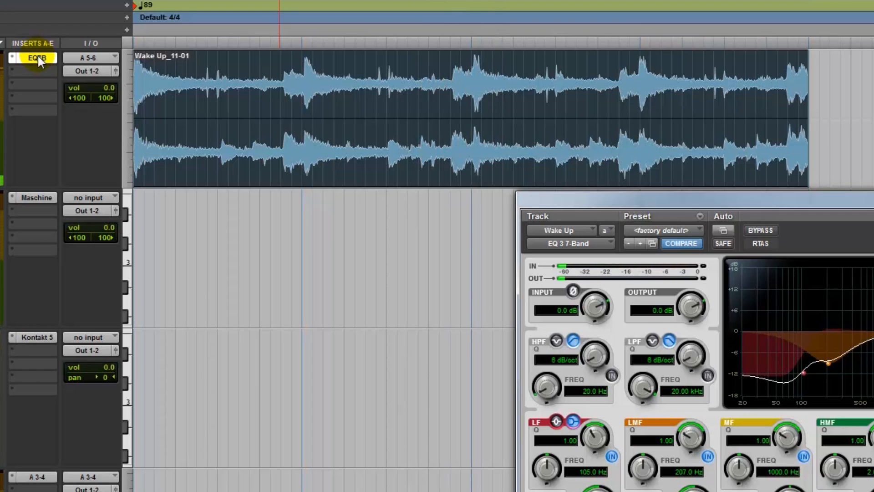
right_click(38, 56)
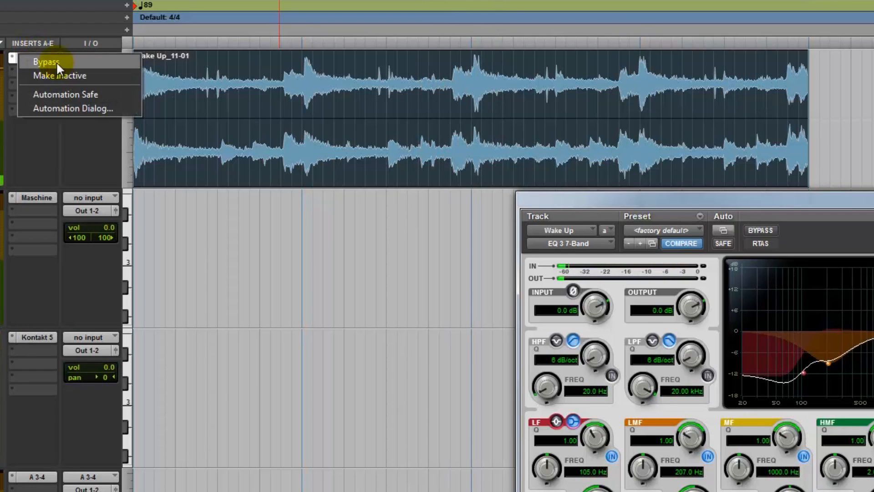
left_click(56, 61)
key("space")
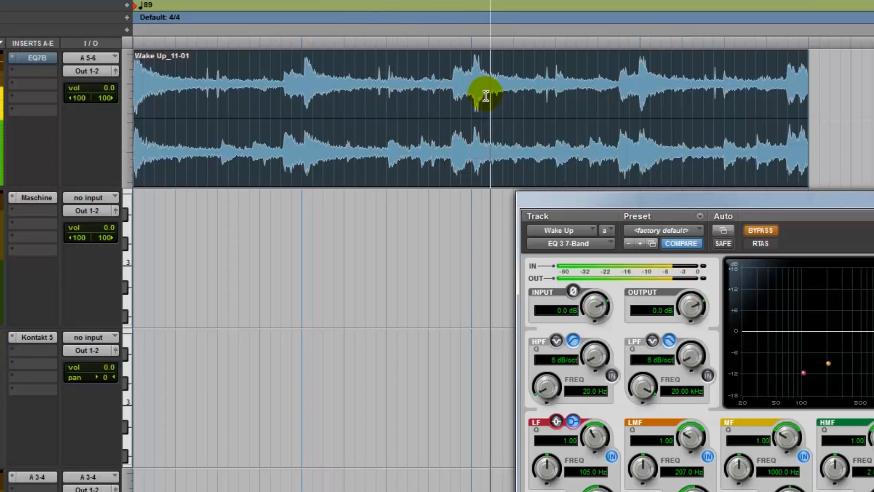
key("space")
right_click(30, 53)
left_click(43, 60)
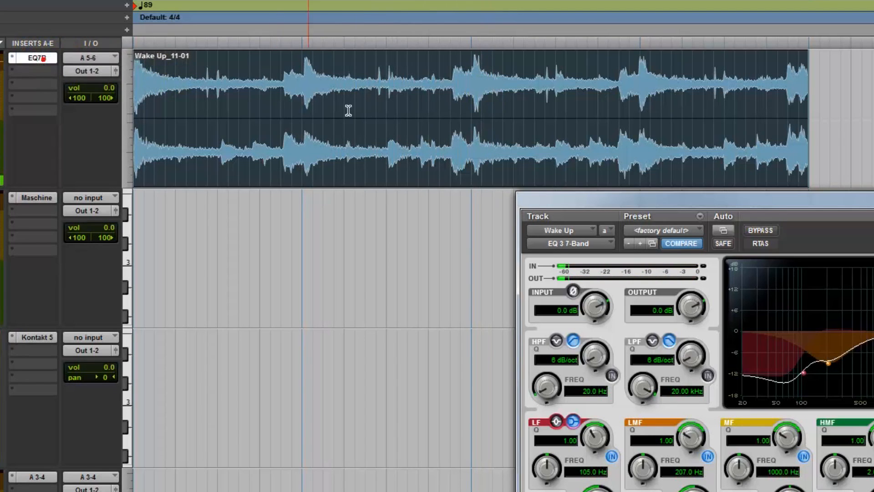
left_click(359, 156)
key("space")
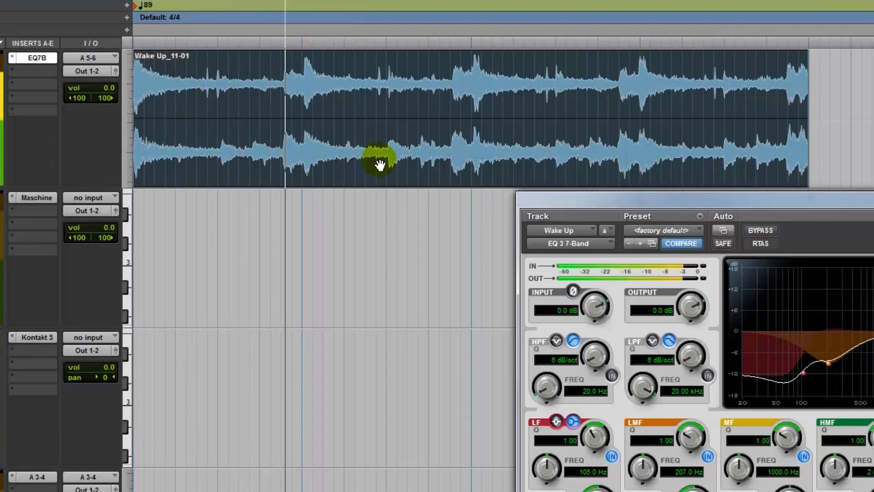
left_click_drag(803, 372, 829, 361)
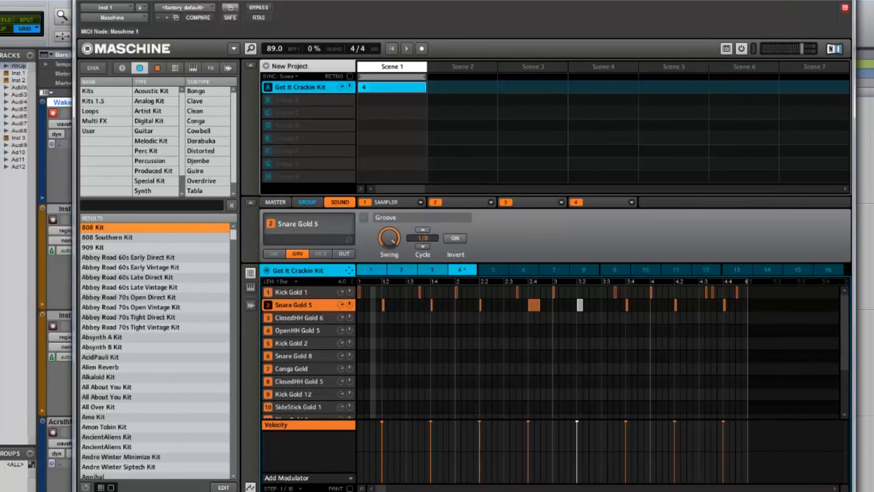
Audition the Maschine drum pattern on Inst 1 against the sample loop.
key("space")
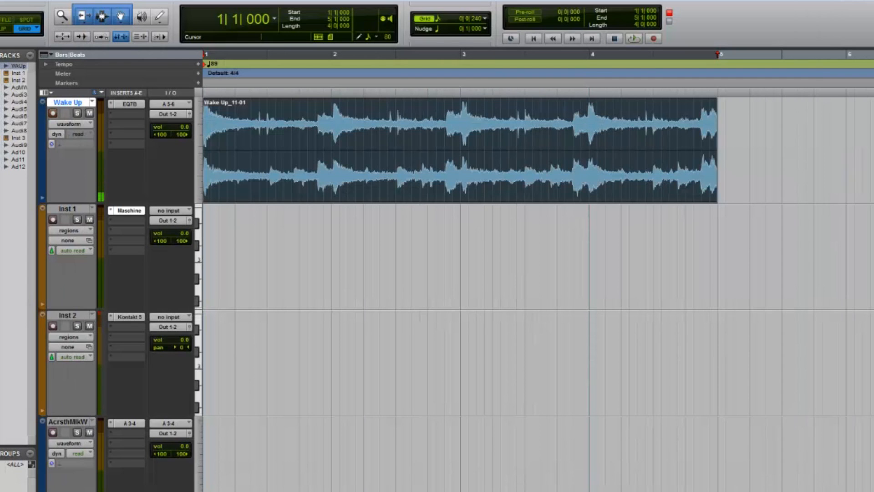
Open the Kontakt 5 instrument on the Inst 2 track and select that track for playing the New York Concert Grand.
left_click(130, 317)
left_click_drag(873, 85, 211, 0)
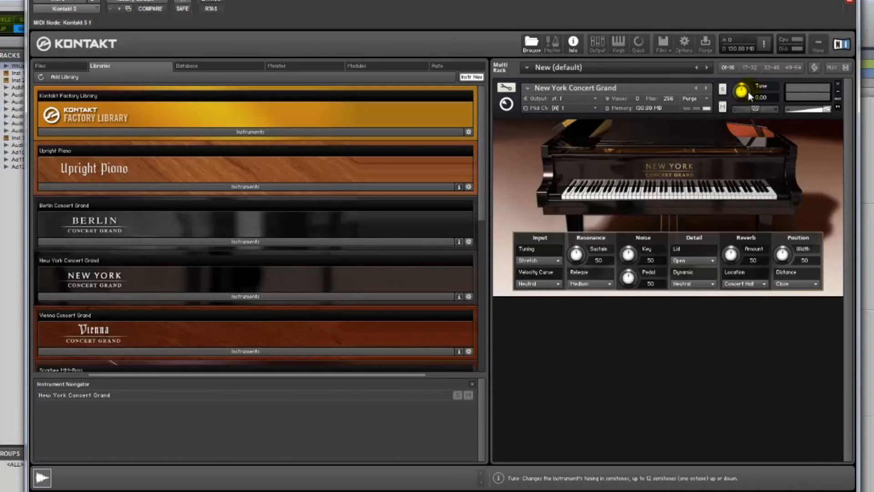
left_click_drag(181, 1, 802, 0)
left_click(72, 313)
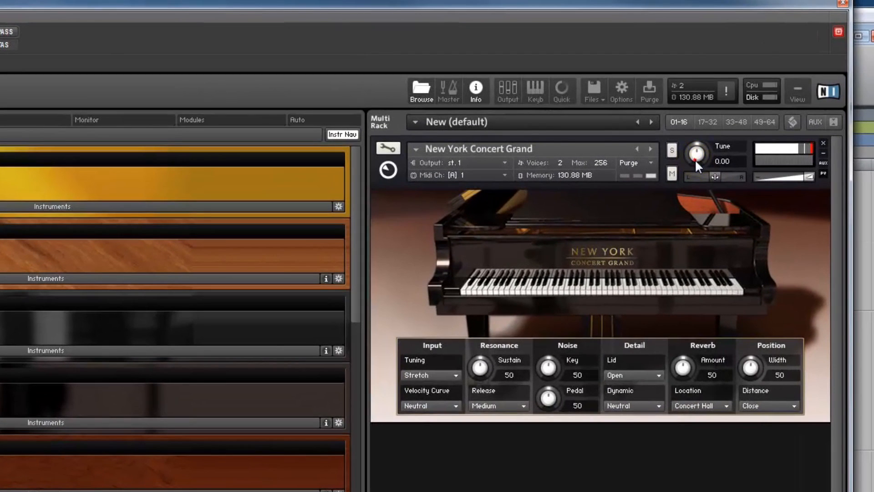
Adjust the New York Concert Grand's Tune control slightly to match the sample's pitch.
left_click_drag(745, 100, 744, 97)
left_click_drag(695, 160, 693, 159)
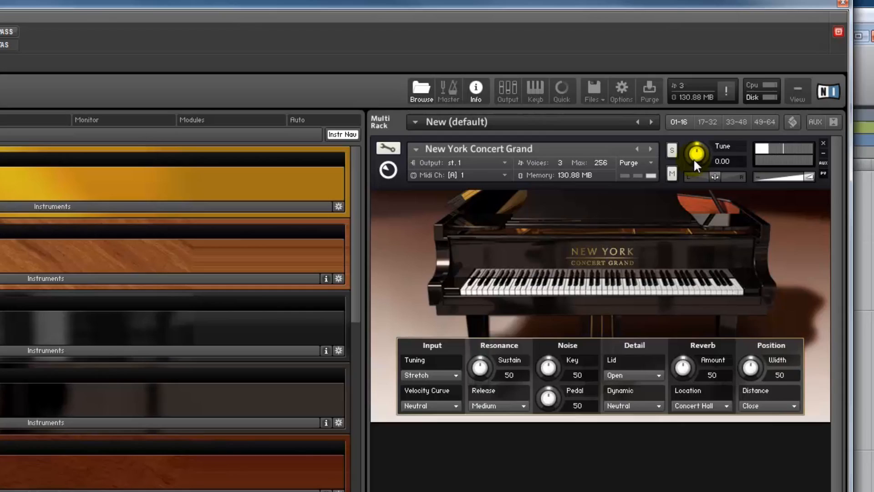